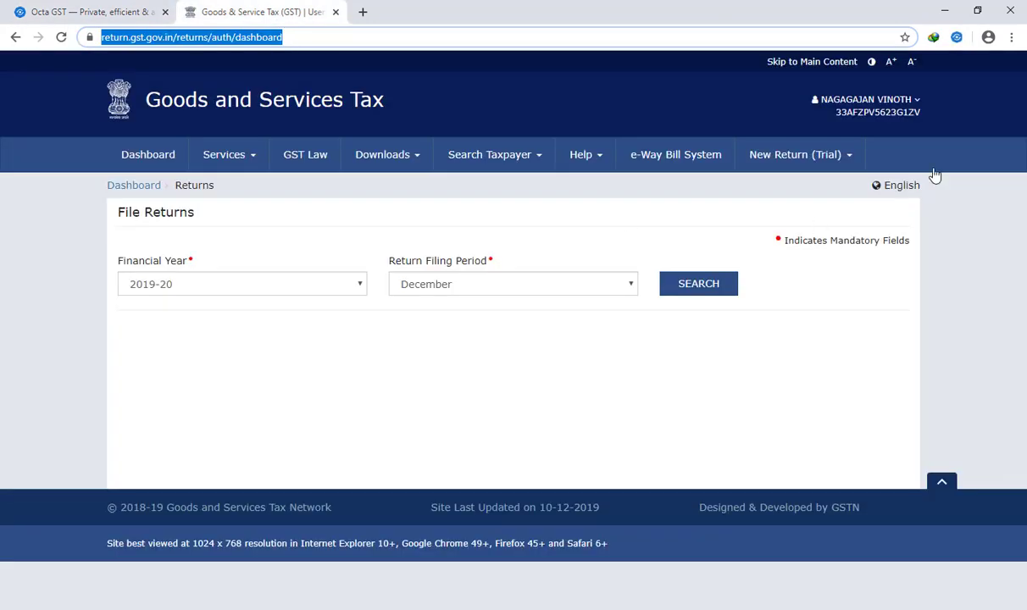
Step: View the Octa GST extension's return download options on the GST portal and switch to Tally.ERP 9
click(957, 39)
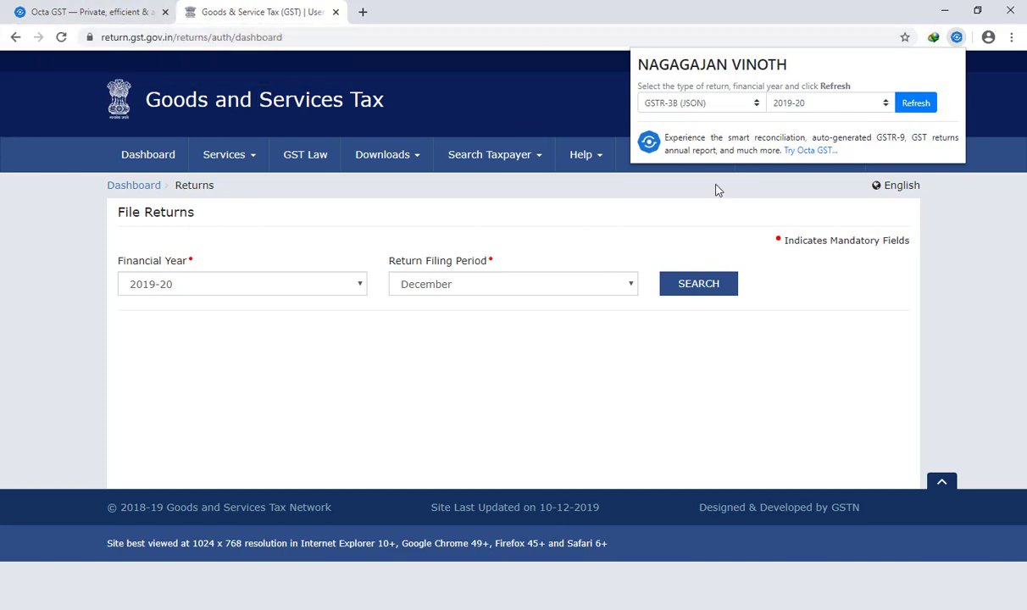
click(945, 12)
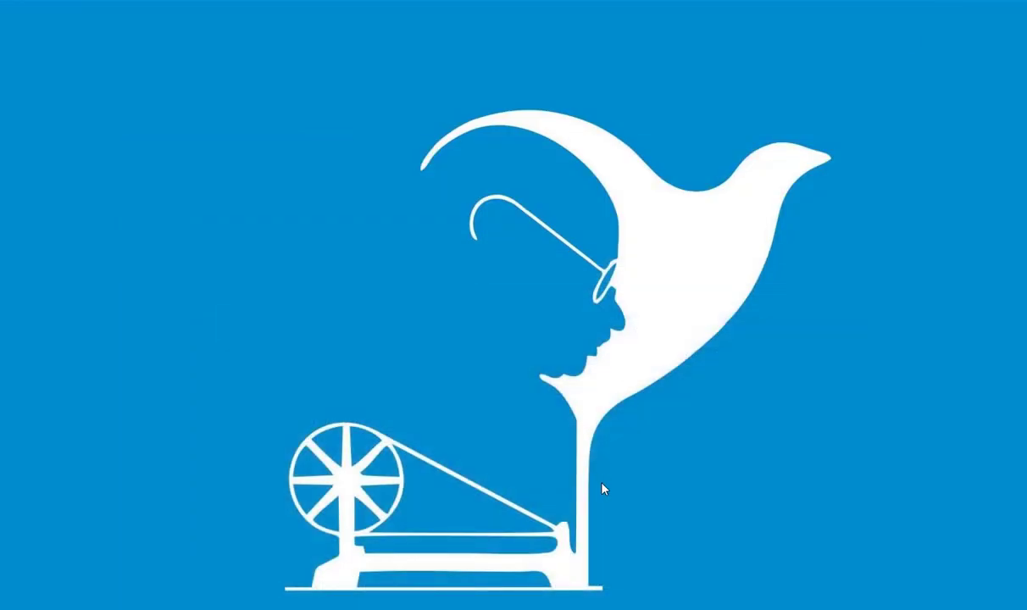
key(alt+Tab)
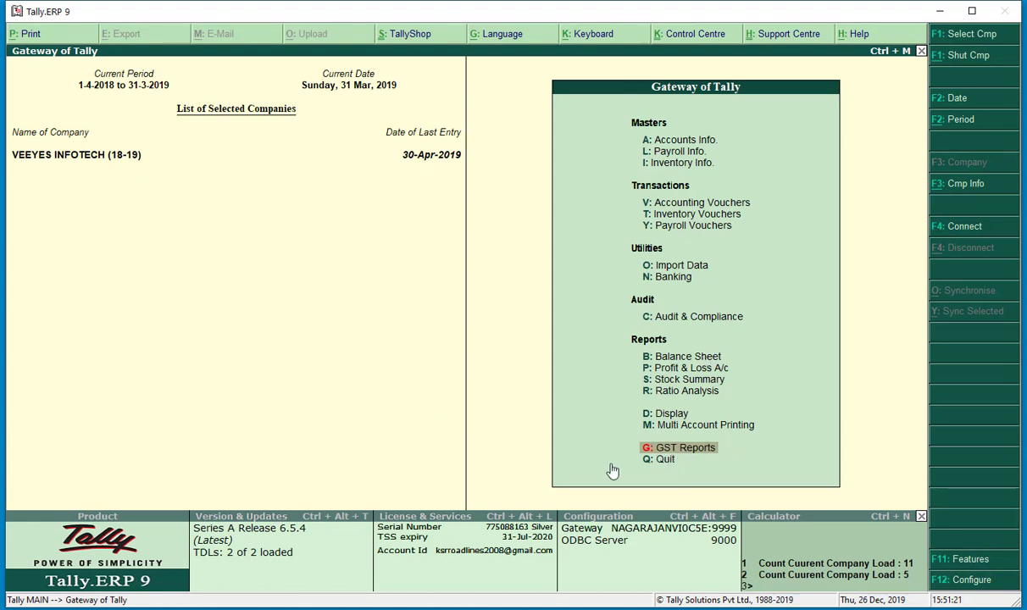
Step: Open the GSTR-1 Sales Register from the GST reports and display its entries for April 2018
click(684, 462)
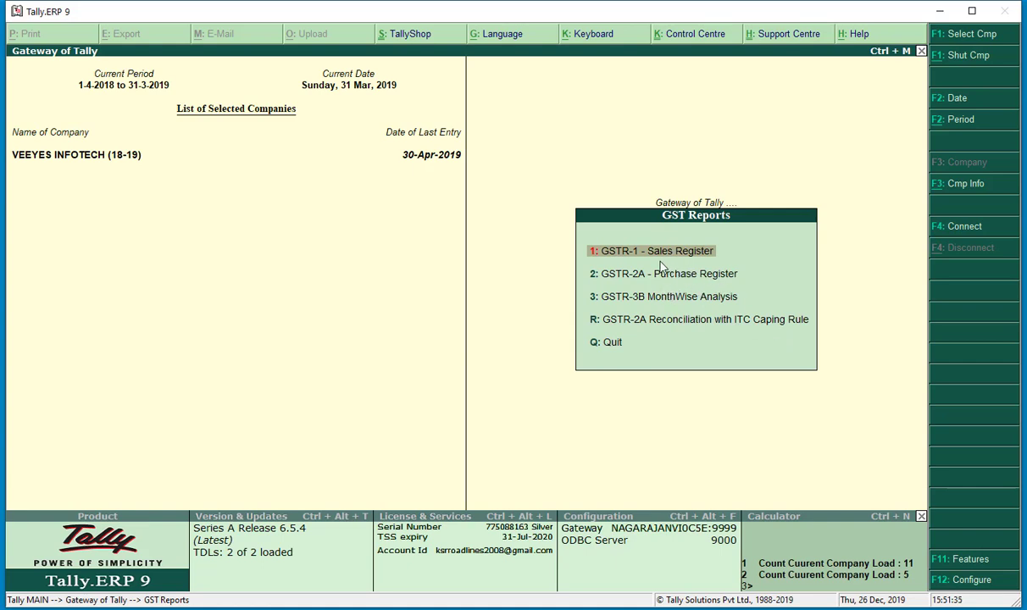
key(Return)
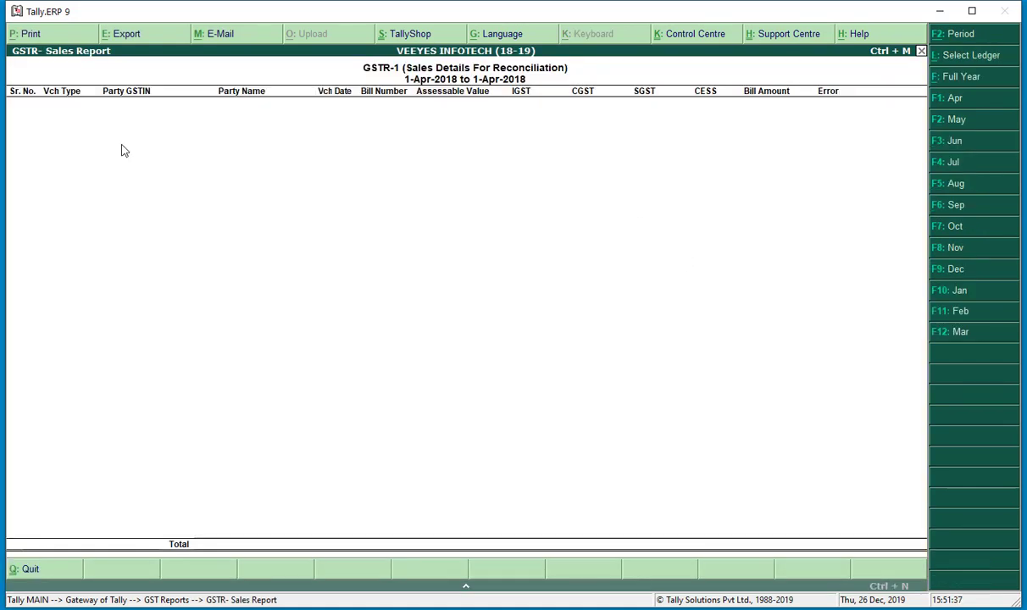
click(951, 98)
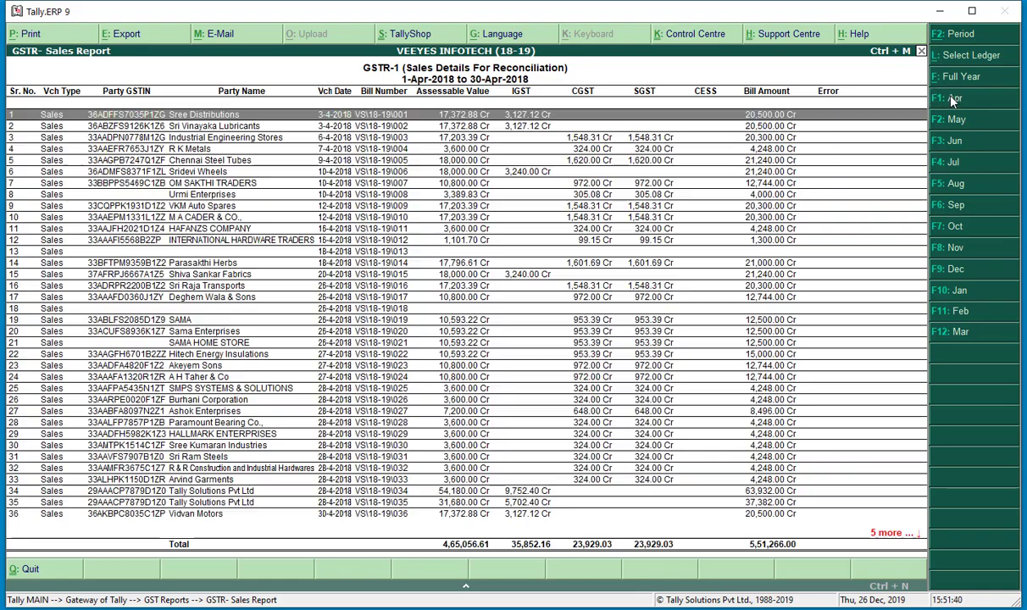
Step: Display the May 2018 sales in the GSTR-1 report and go through the entries down to the last one
click(949, 119)
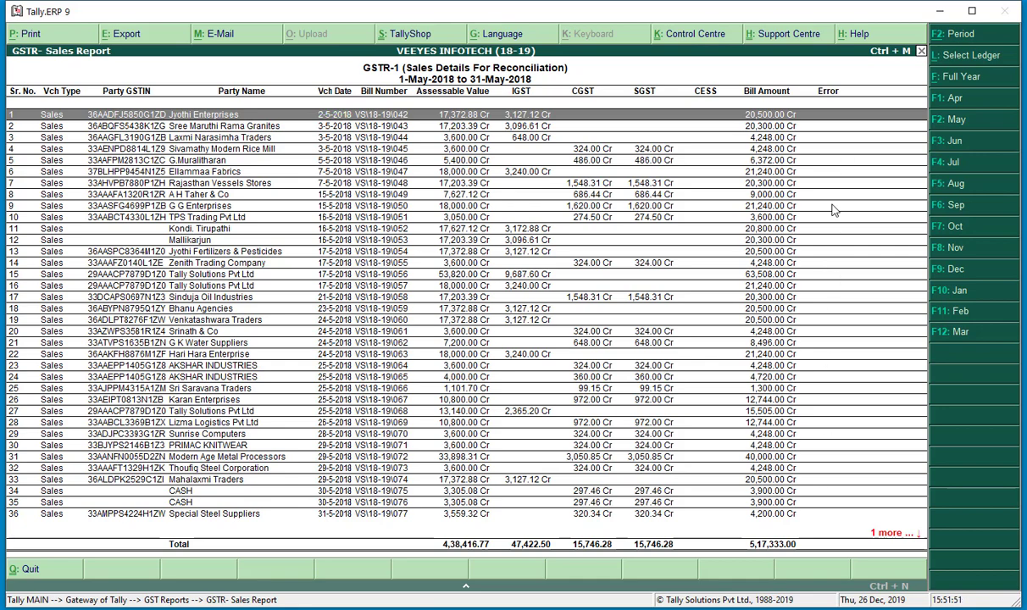
key(Down)
key(Down)
key(Down)
key(Down)
key(Down)
key(Down)
key(Down)
key(Down)
key(Down)
key(Down)
key(Down)
key(Down)
key(Down)
key(Down)
key(Down)
key(Down)
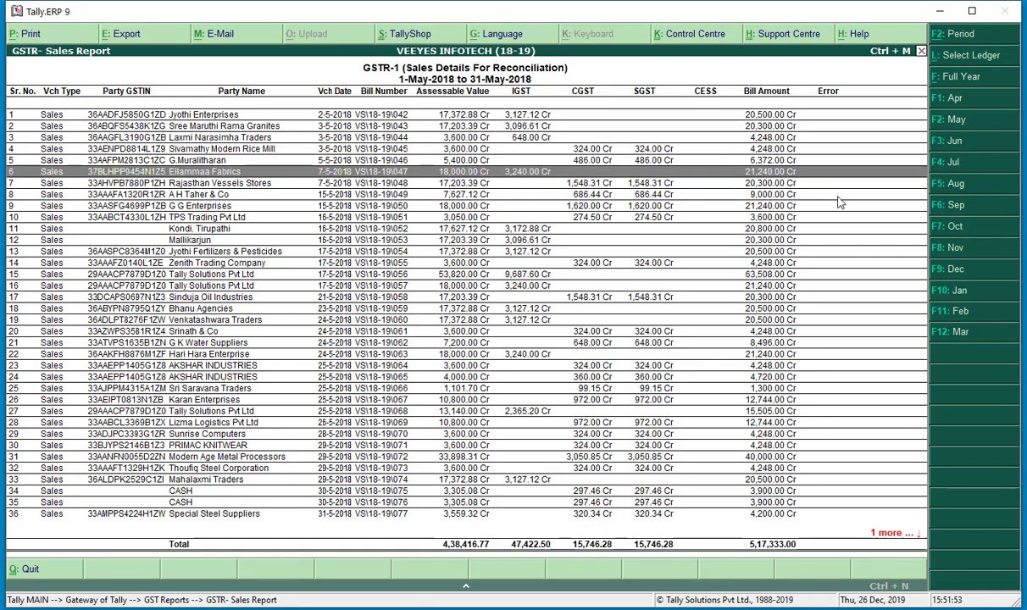
key(Down)
key(Down)
key(Down)
key(Down)
key(Down)
key(Down)
key(Down)
key(Down)
key(Down)
key(Down)
key(Down)
key(Down)
key(Down)
key(Down)
key(Down)
key(Down)
key(Down)
key(Down)
key(Down)
key(Down)
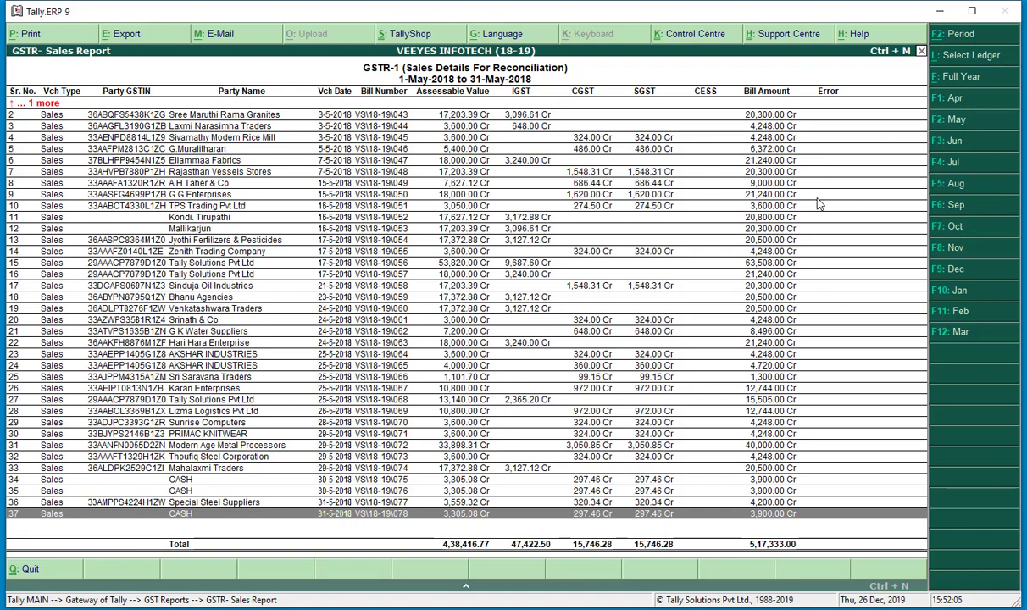
Step: Open the GSTR-2A Purchase Register and display the purchase details for June 2018
key(Escape)
key(Down)
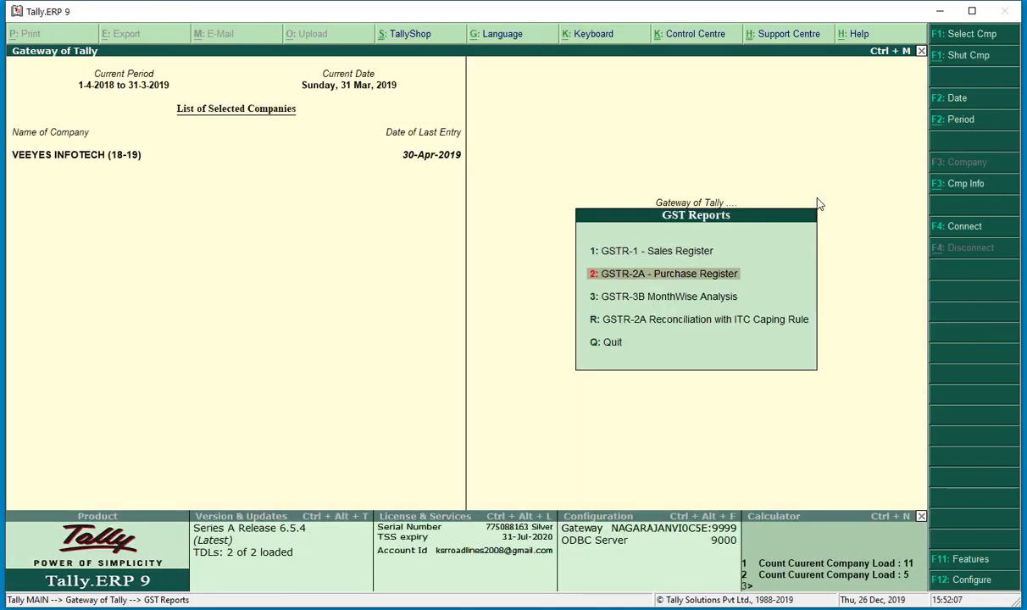
key(Return)
click(956, 141)
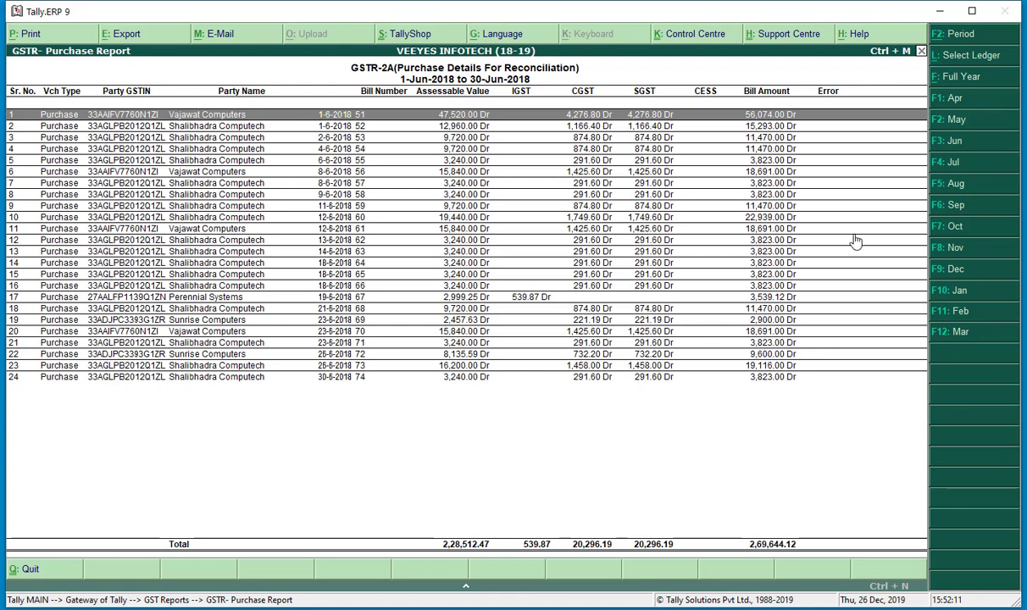
Step: Open the GSTR-3B MonthWise Analysis and display it for the full financial year
key(Escape)
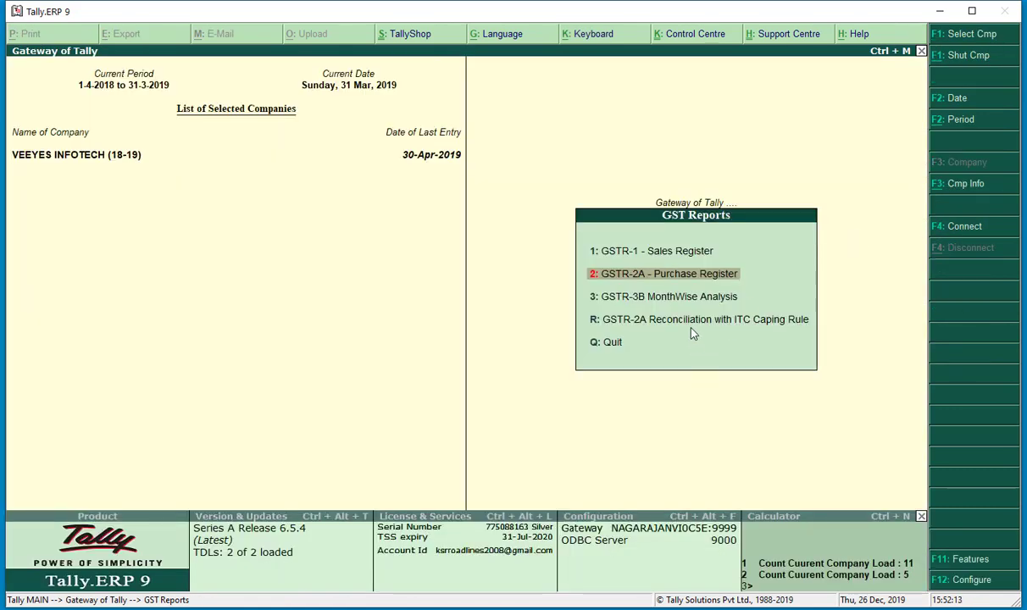
click(670, 297)
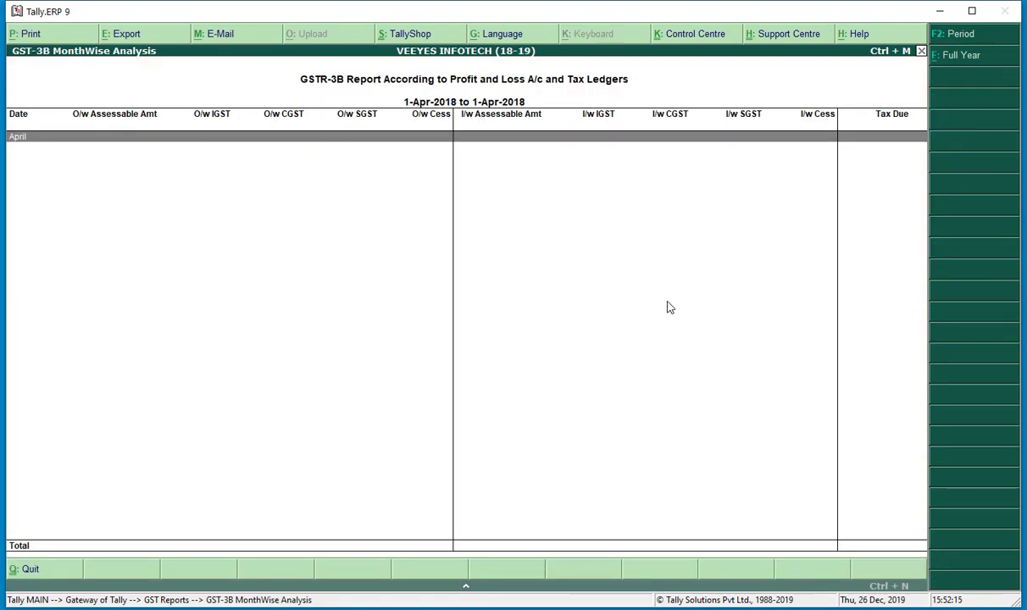
click(957, 56)
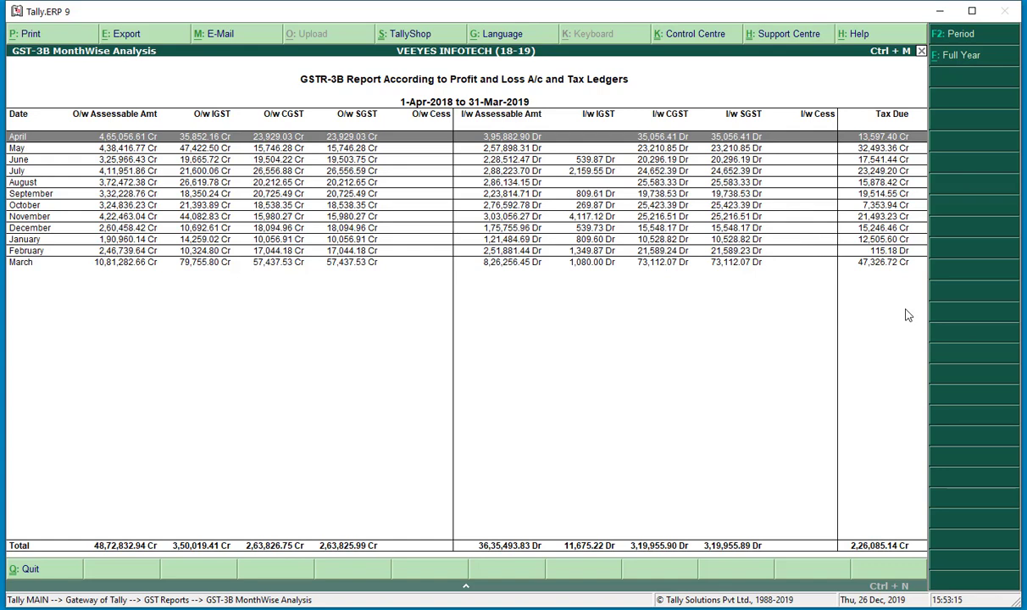
Step: Open GSTR-2A Reconciliation with ITC Caping Rule, loading Zip files from F:\Files and ignoring amount differences up to 1
key(Escape)
key(Down)
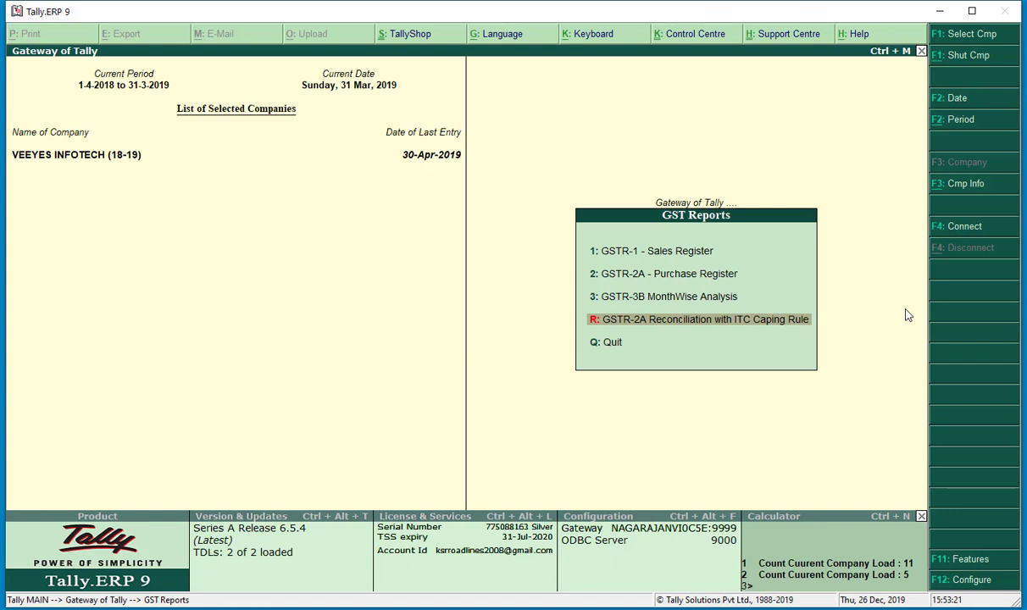
key(Return)
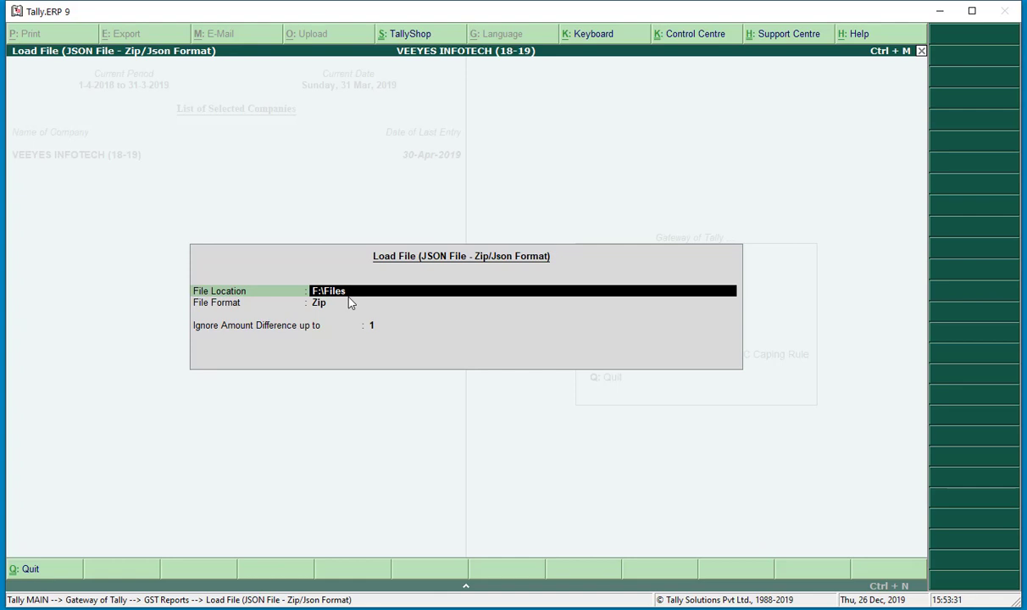
key(Return)
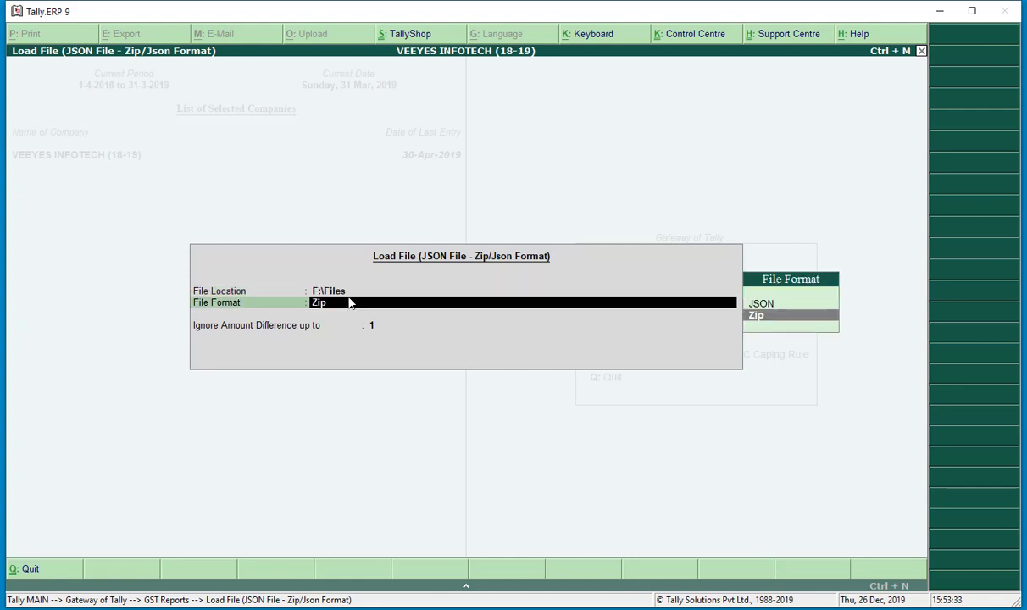
key(Return)
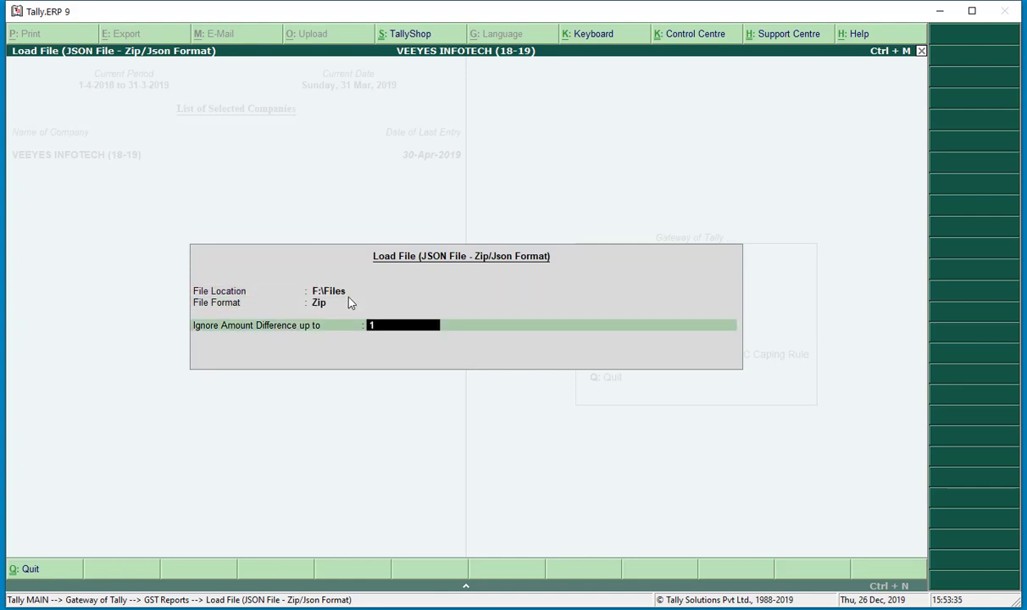
key(Return)
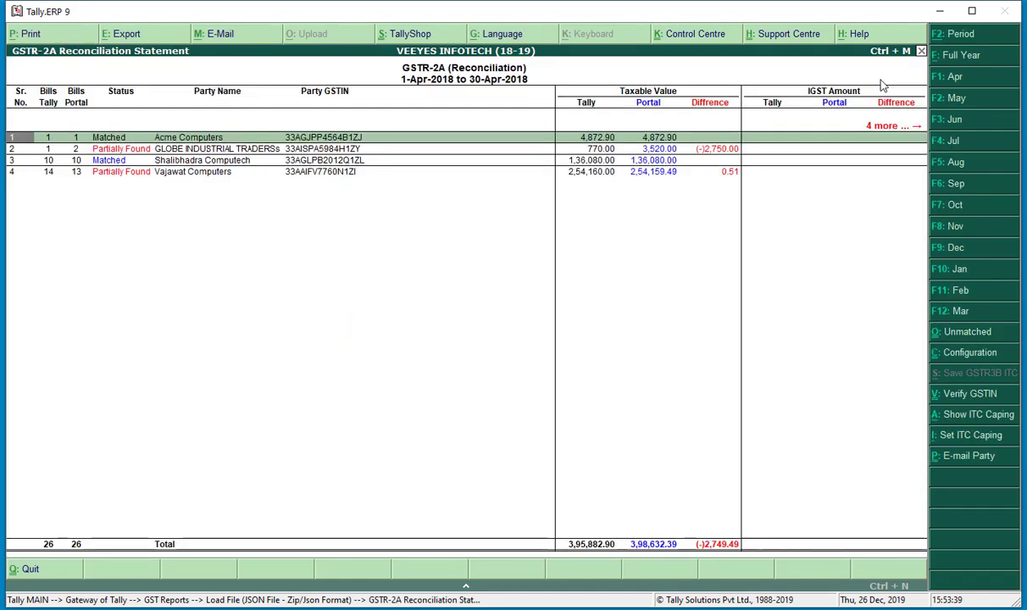
Step: Examine the GSTR-2A reconciliation for March 2019, January 2019 and the full year
click(962, 313)
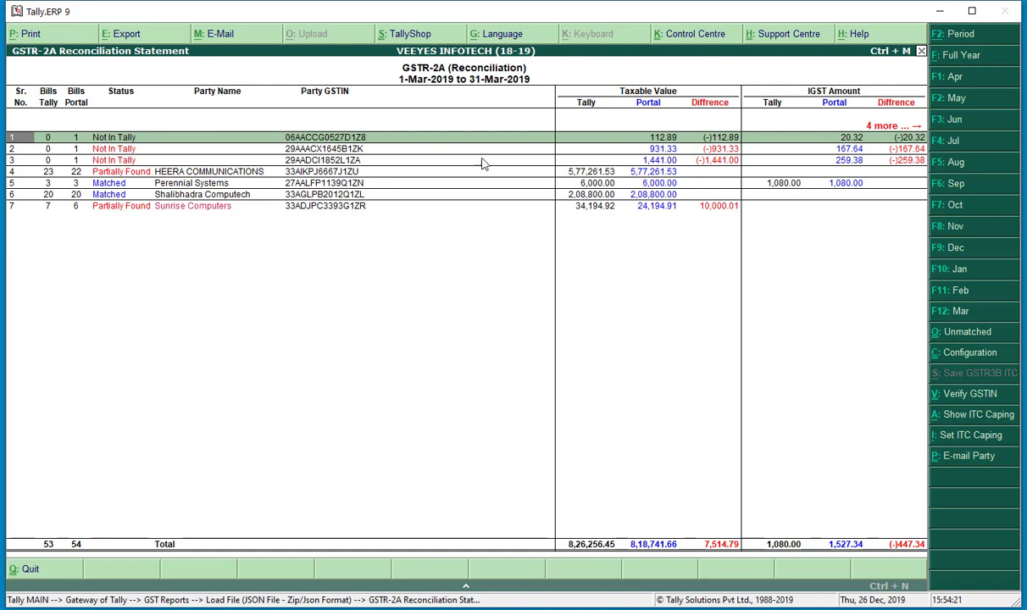
click(963, 271)
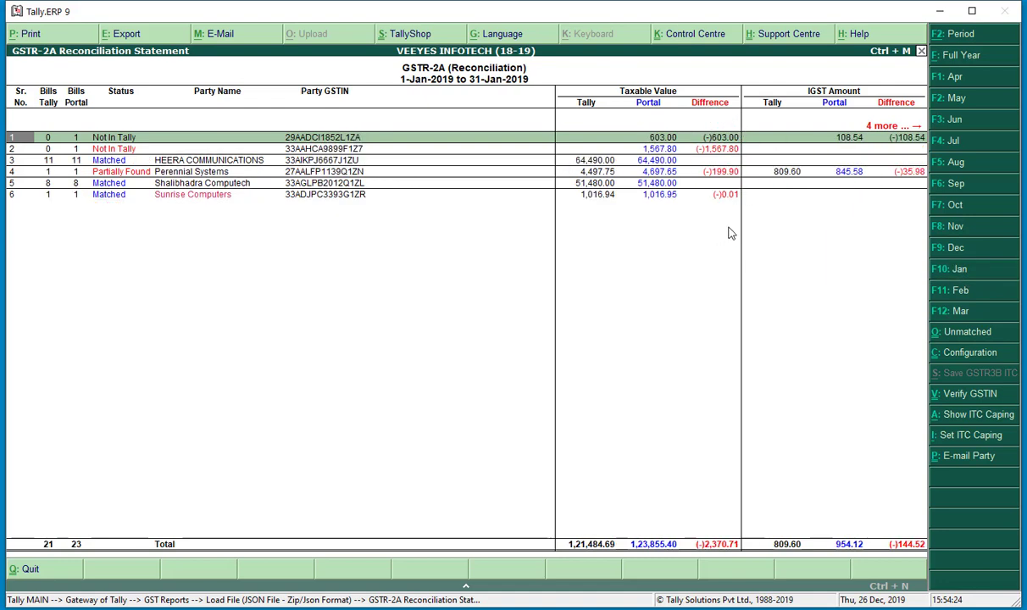
click(957, 63)
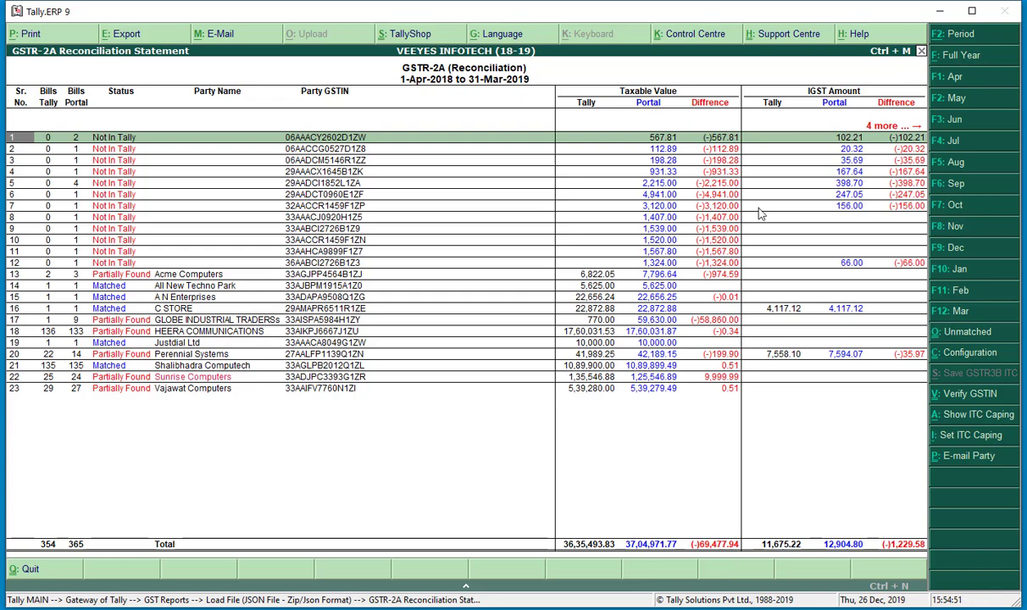
Step: Limit the reconciliation to unmatched parties and open the bill details of GLOBE INDUSTRIAL TRADERSs
click(963, 339)
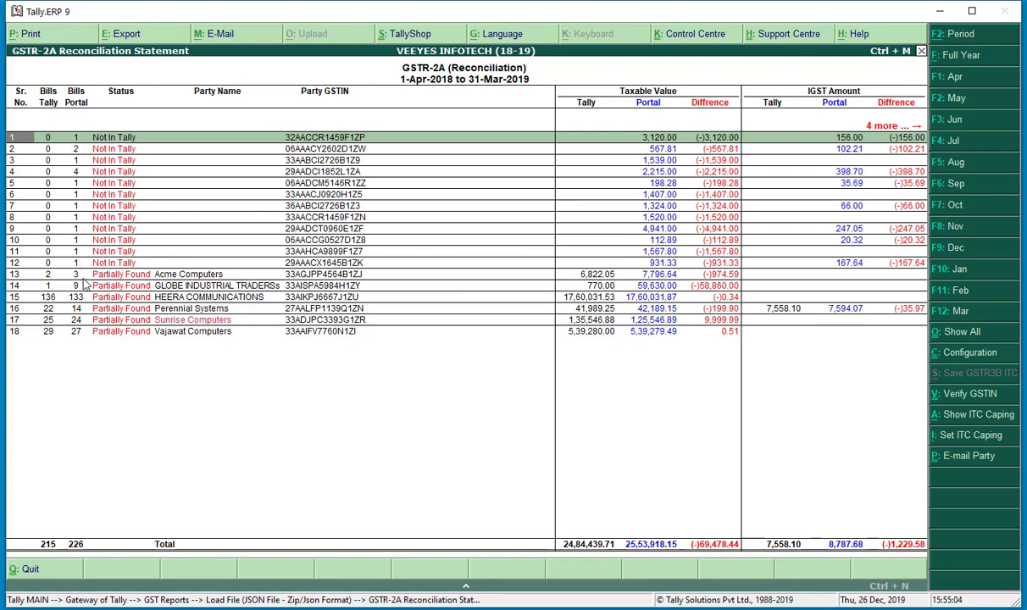
click(208, 288)
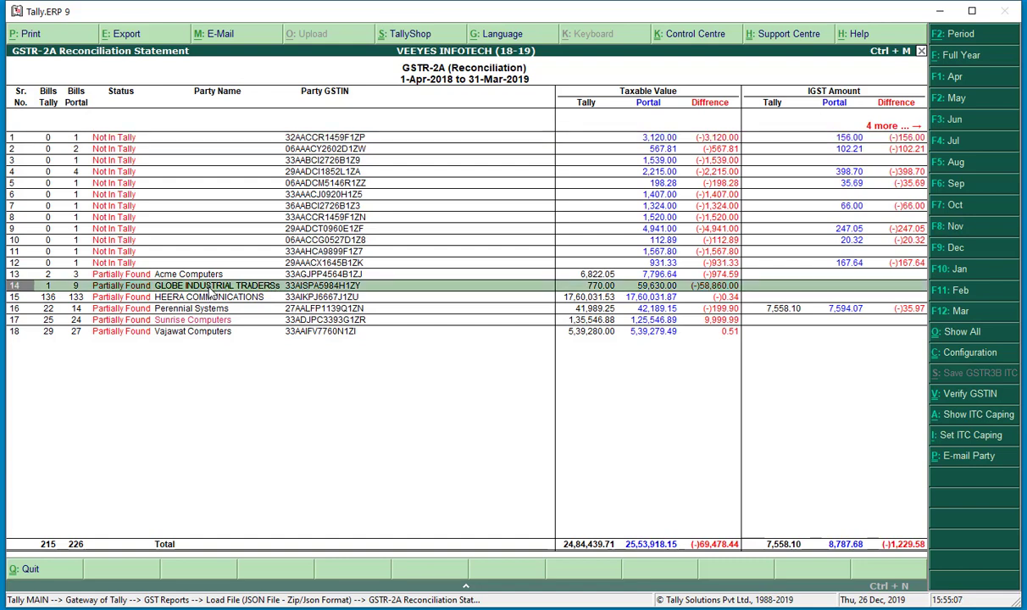
click(208, 289)
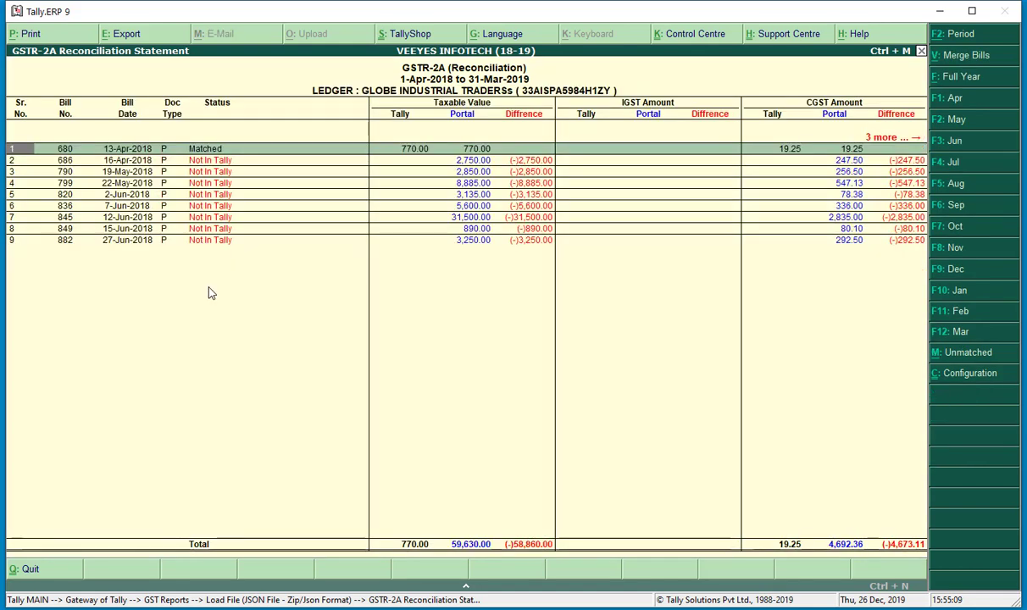
Step: Open the portal voucher entry for the 16-Apr-2018 bill, assigning Advertising Charges to the taxable amount and the CGST ledger to the CGST amount
key(Down)
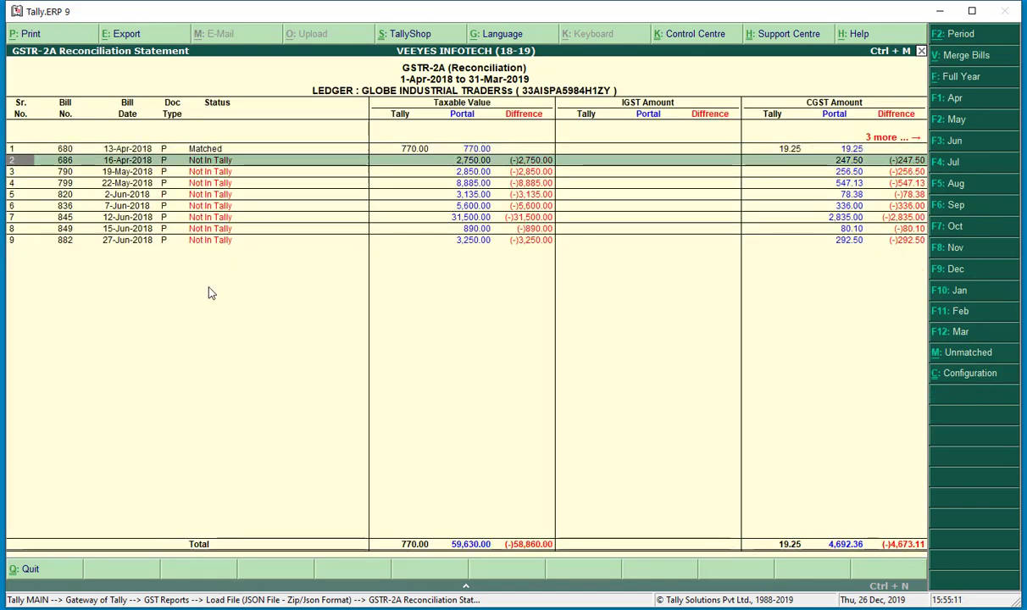
key(Return)
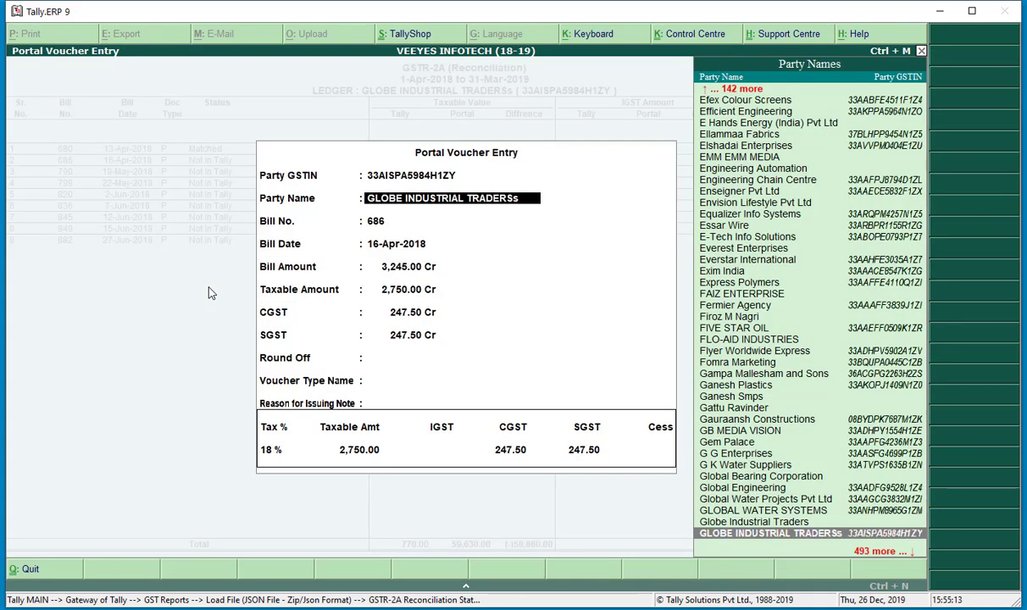
key(Return)
key(Return)
key(Return)
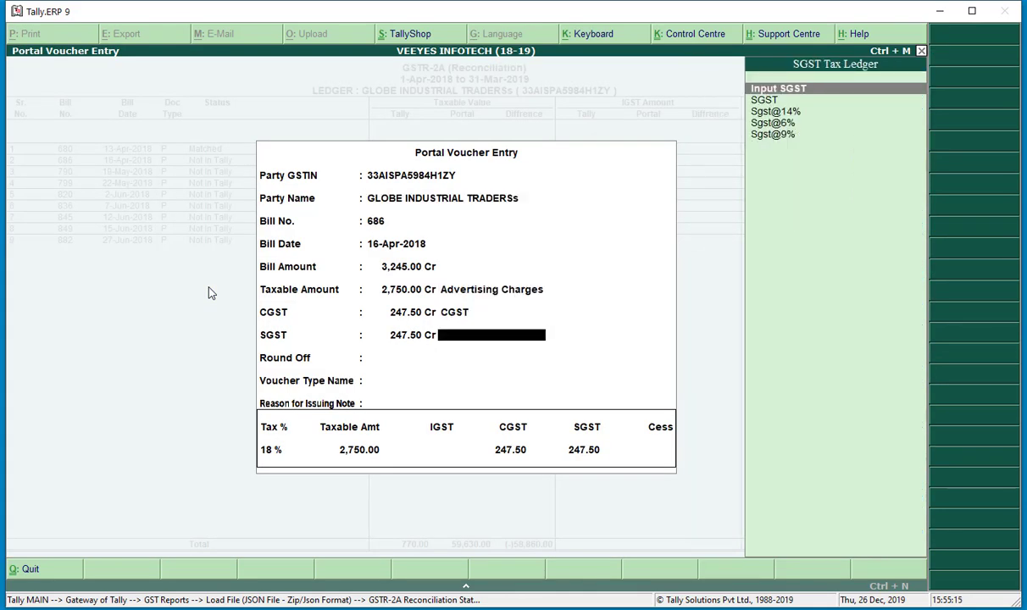
Step: Change the taxable amount's purchase ledger to Gst Purchase in the portal voucher entry
key(BackSpace)
key(BackSpace)
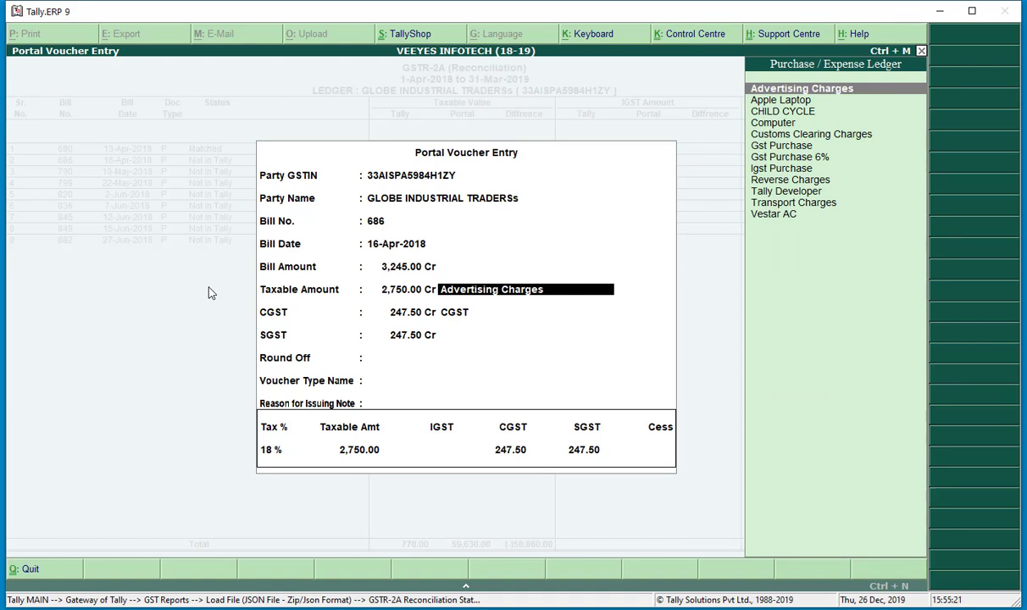
key(Down)
key(Down)
key(Down)
key(Down)
key(Down)
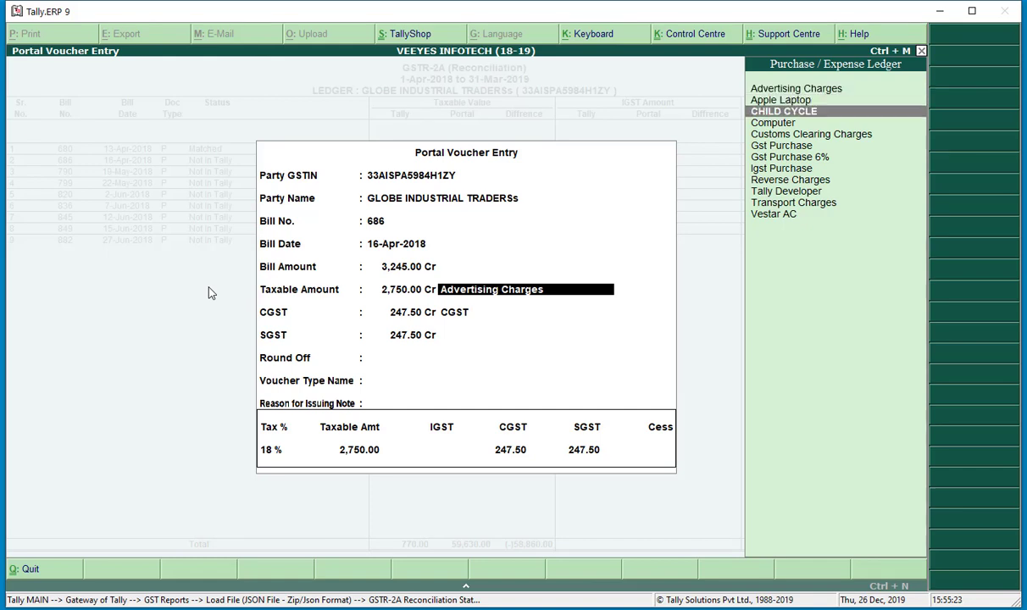
key(Return)
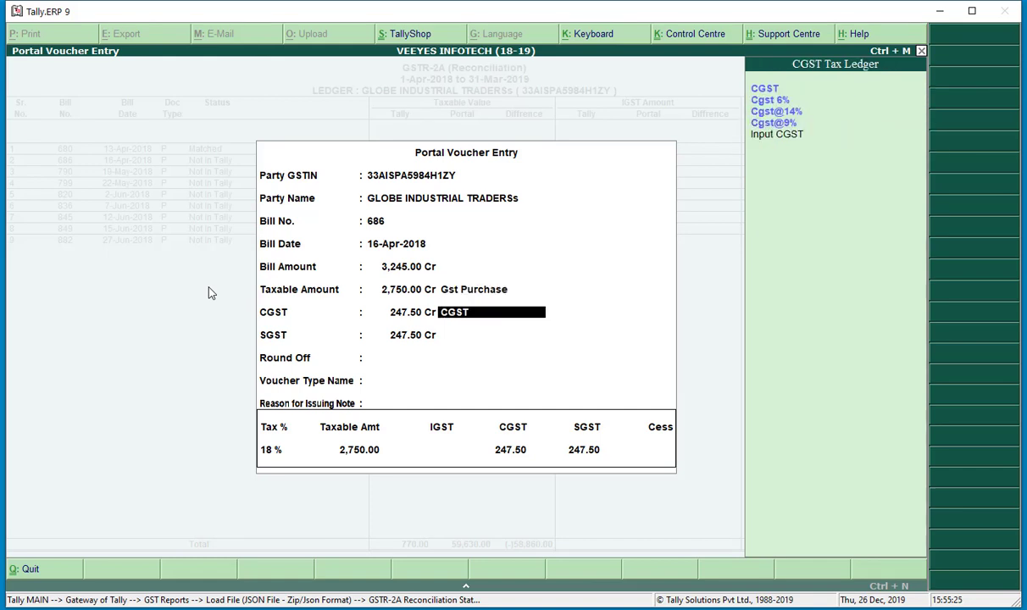
Step: Keep the CGST ledger, assign the SGST ledger to the SGST amount, and set the voucher type to Purchase
key(Return)
key(Down)
key(Return)
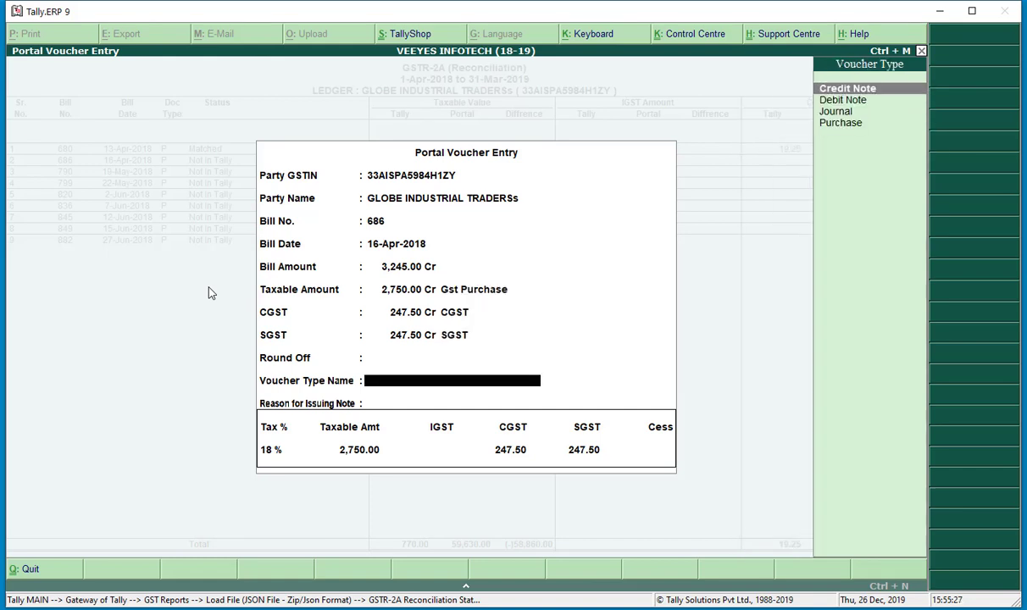
key(Down)
key(Down)
key(Down)
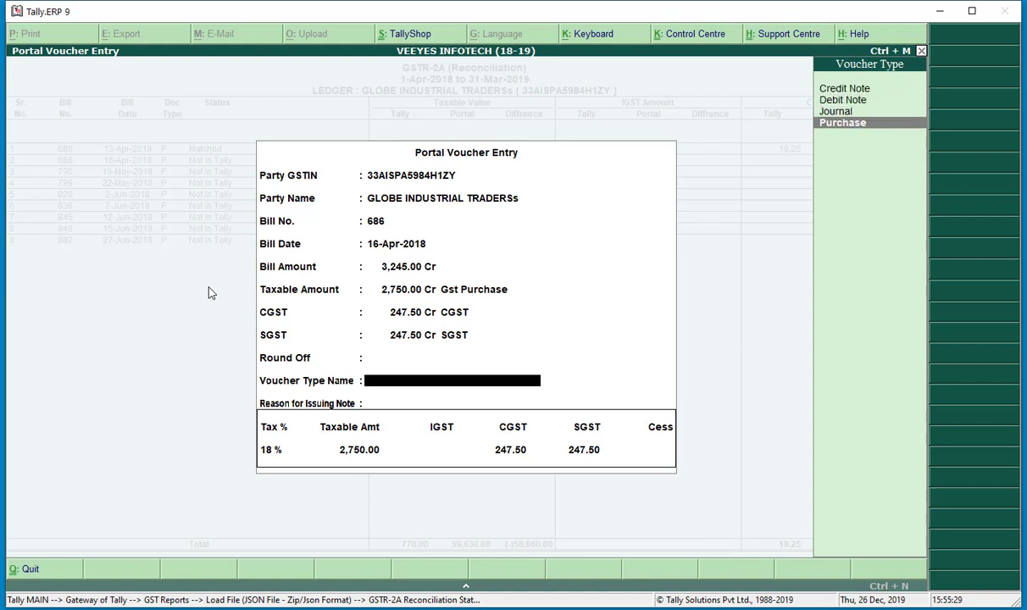
key(Return)
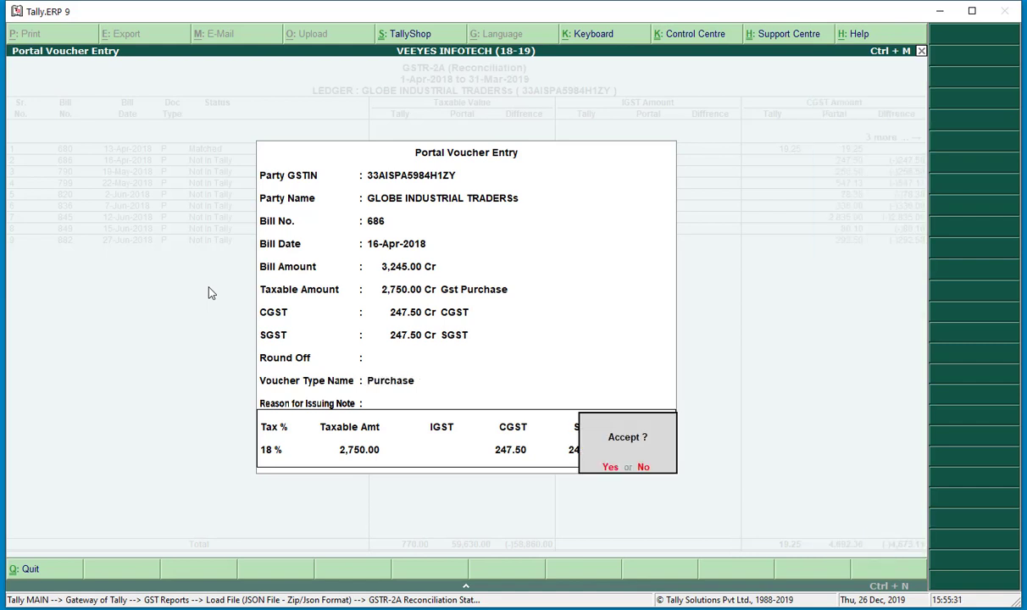
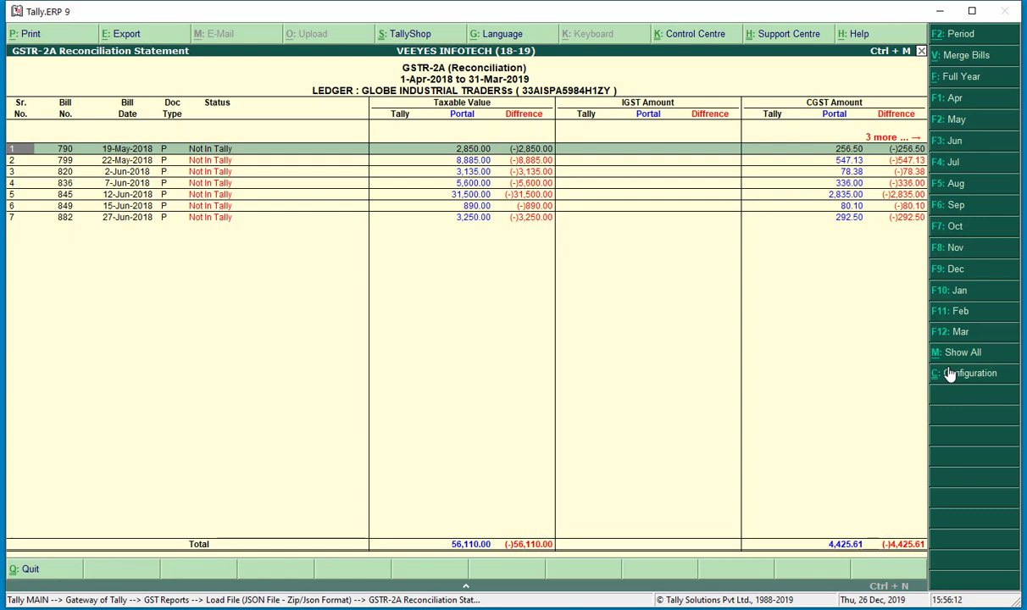
Step: Limit the party-wise reconciliation to March 2019, set the ITC capping to 10 %, and show the ITC capping computation
key(Escape)
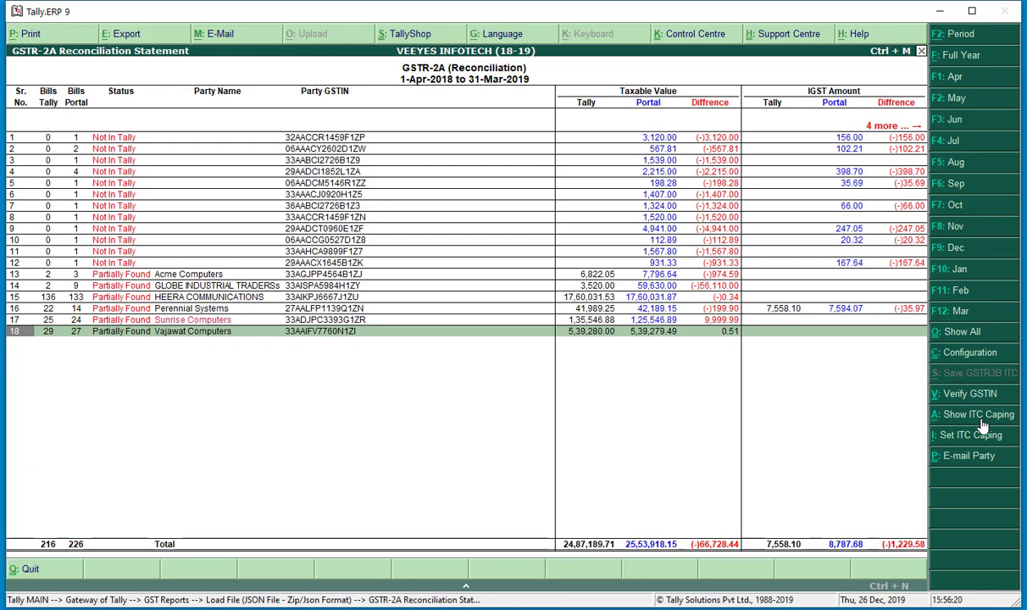
click(958, 312)
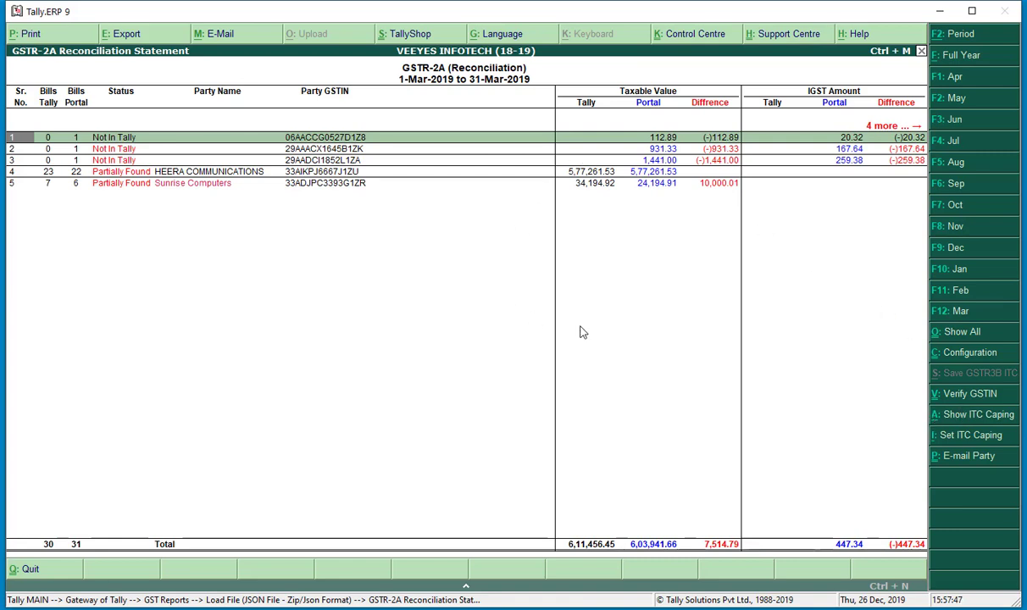
click(969, 436)
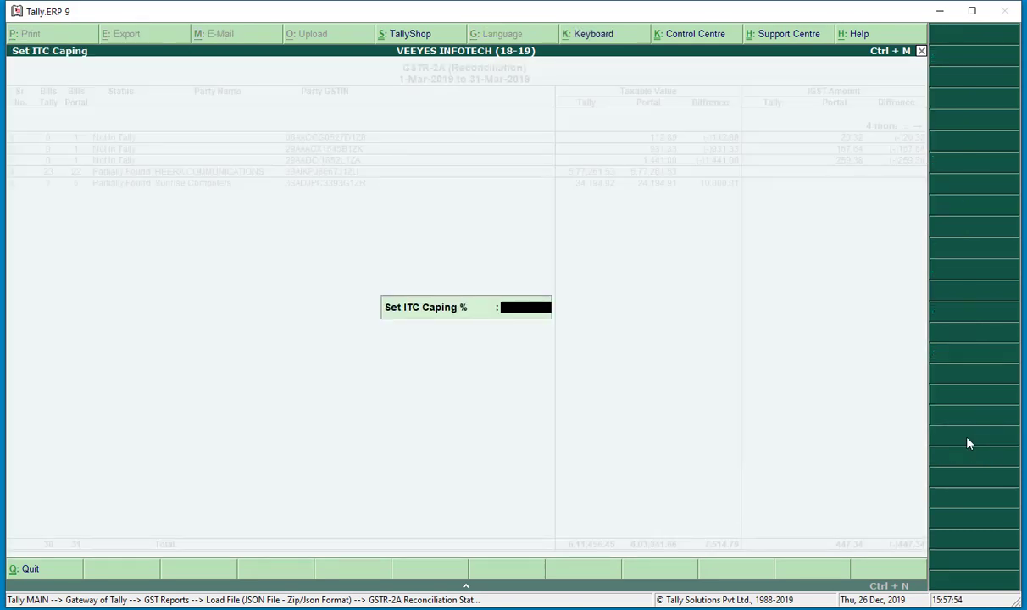
text(10)
key(Return)
key(Return)
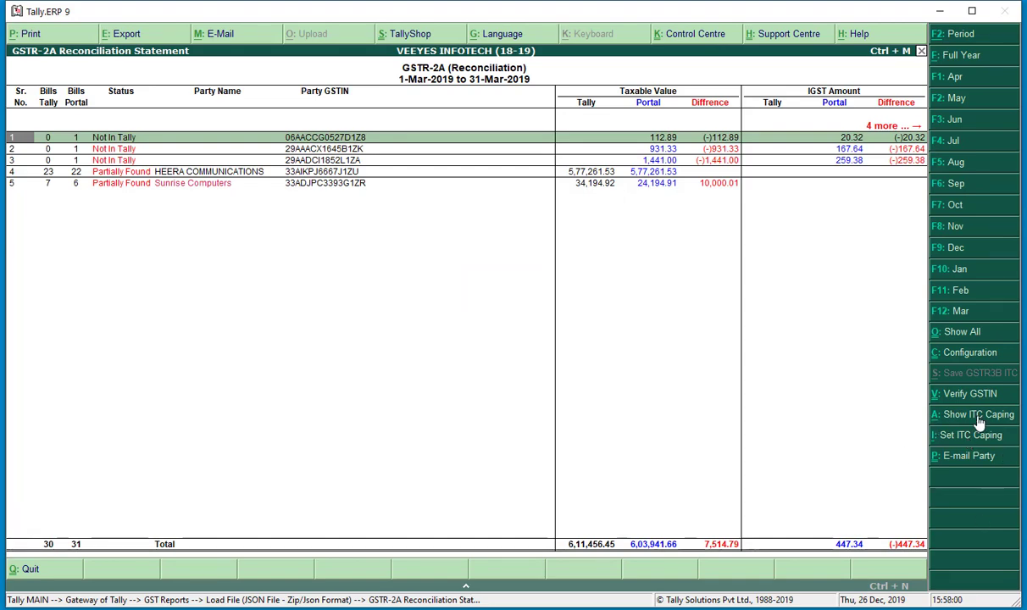
click(981, 416)
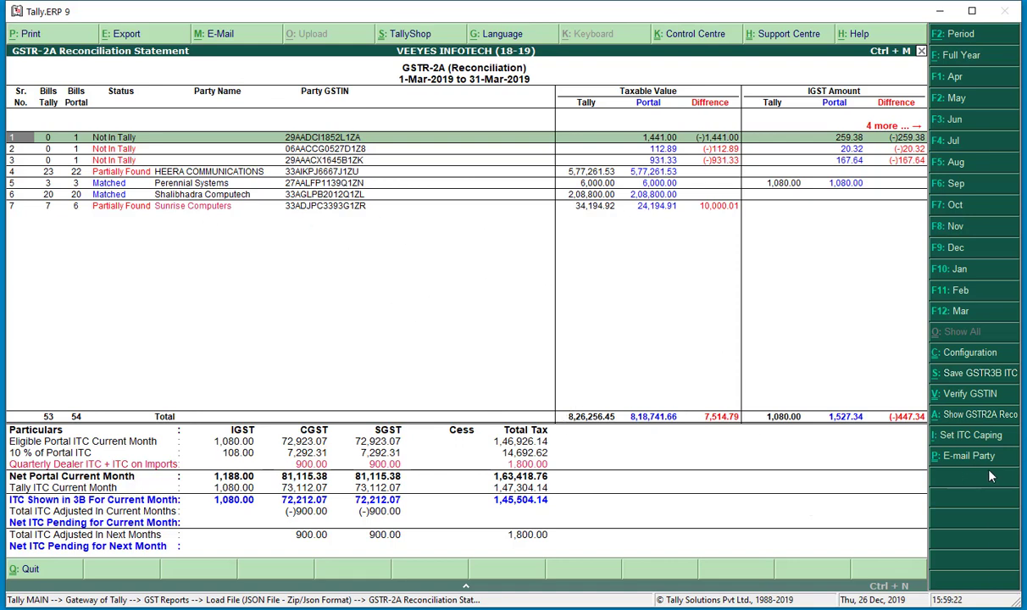
Step: Review the March 2019 bill details of HEERA COMMUNICATIONS and return to the party-wise reconciliation
click(139, 174)
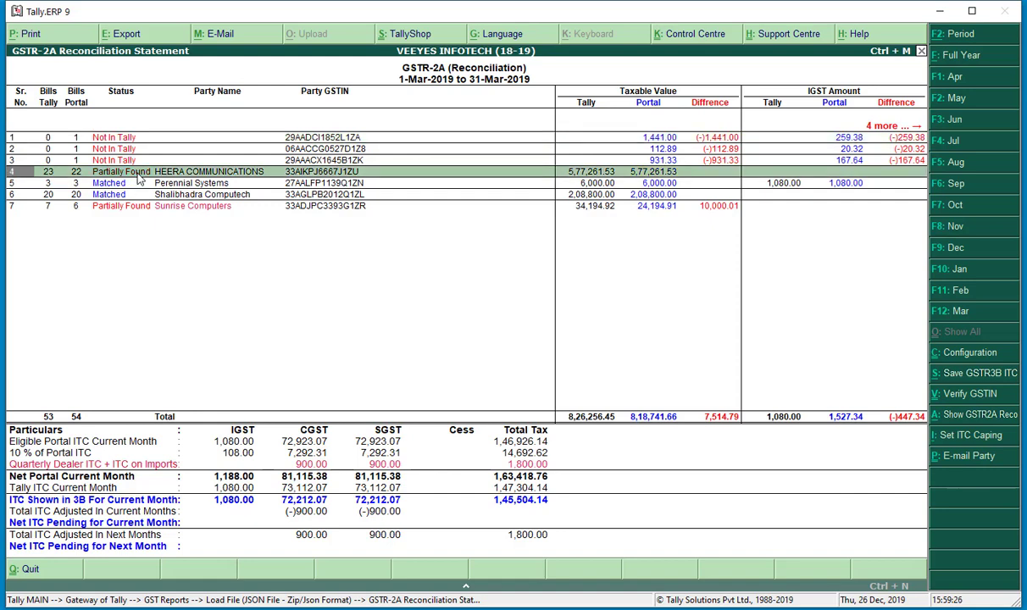
click(139, 173)
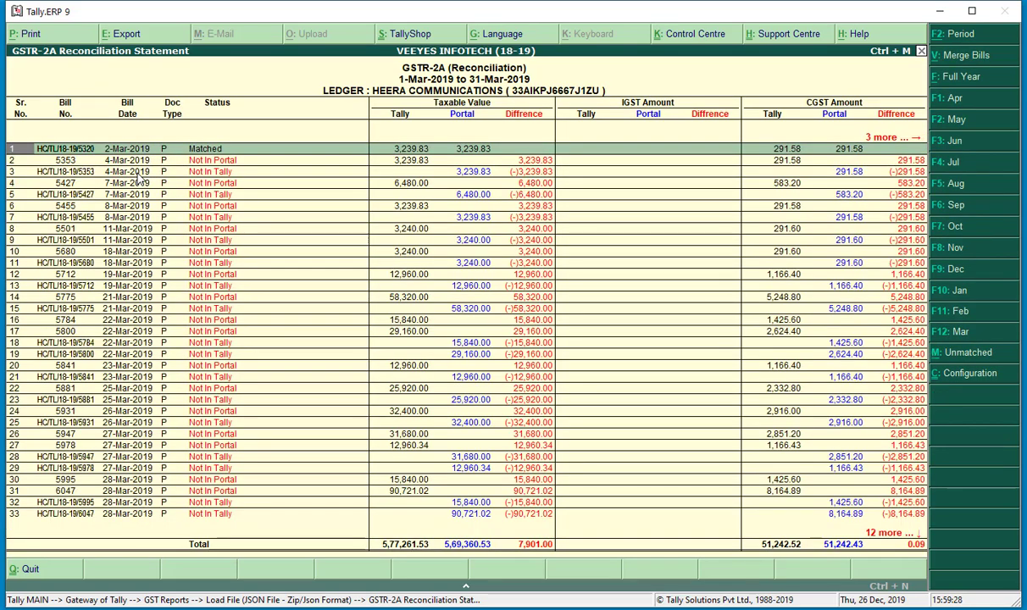
key(Escape)
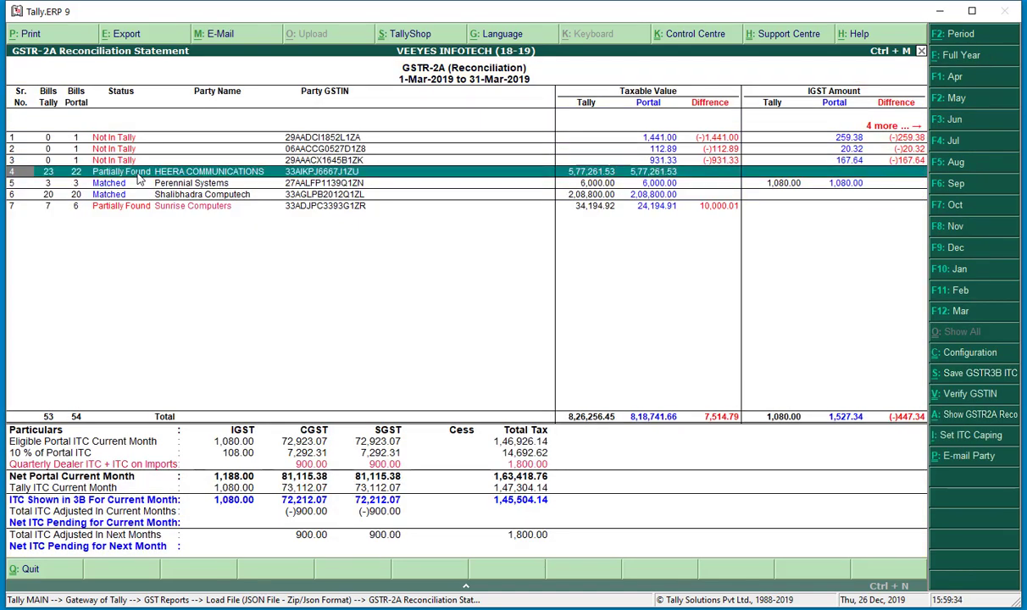
Step: E-mail the reconciliation report to the selected party HEERA COMMUNICATIONS, confirming the mailing and dismissing the notice
click(969, 457)
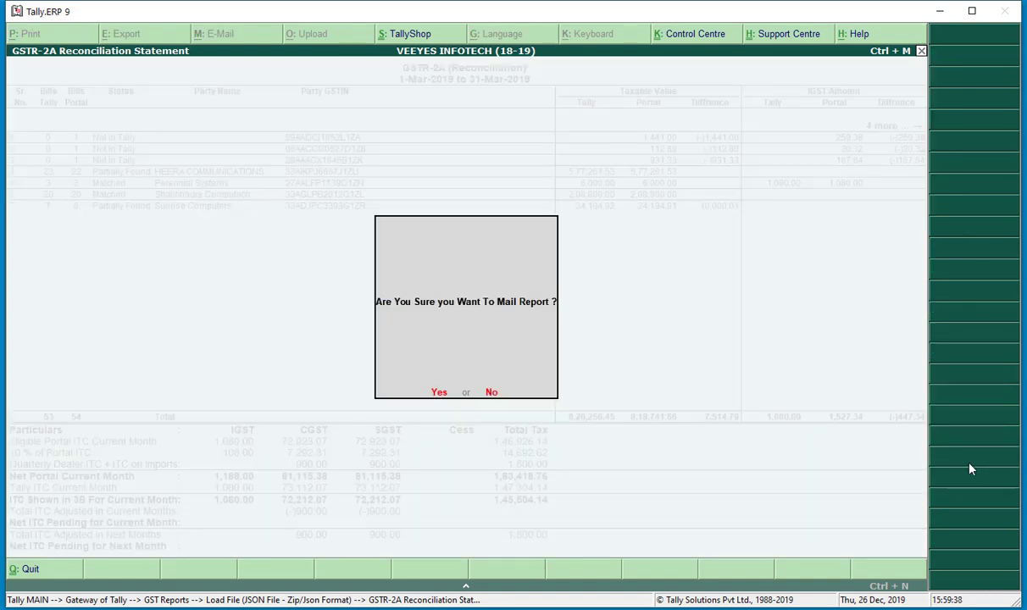
click(439, 392)
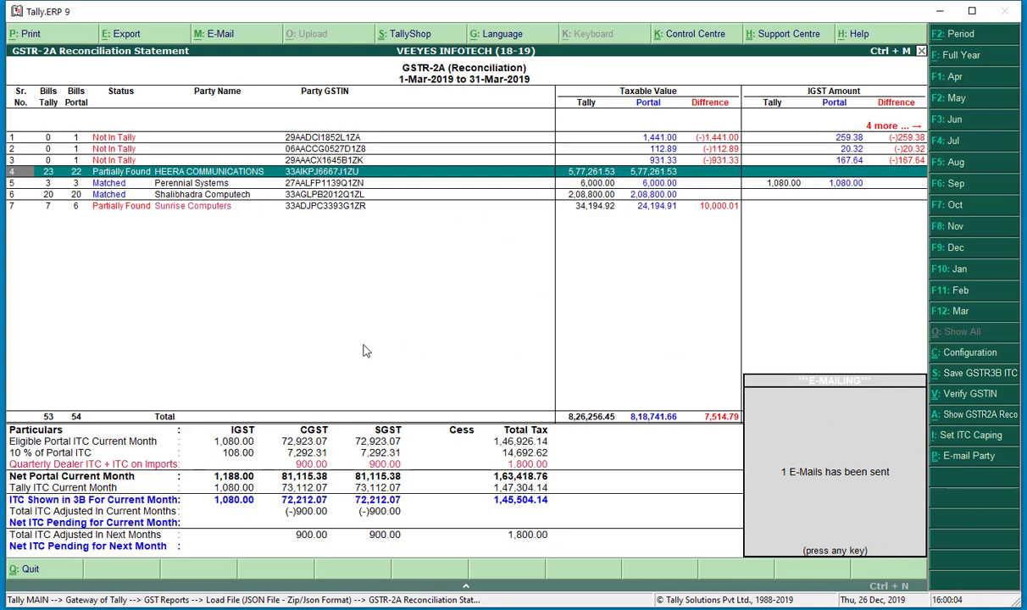
key(Return)
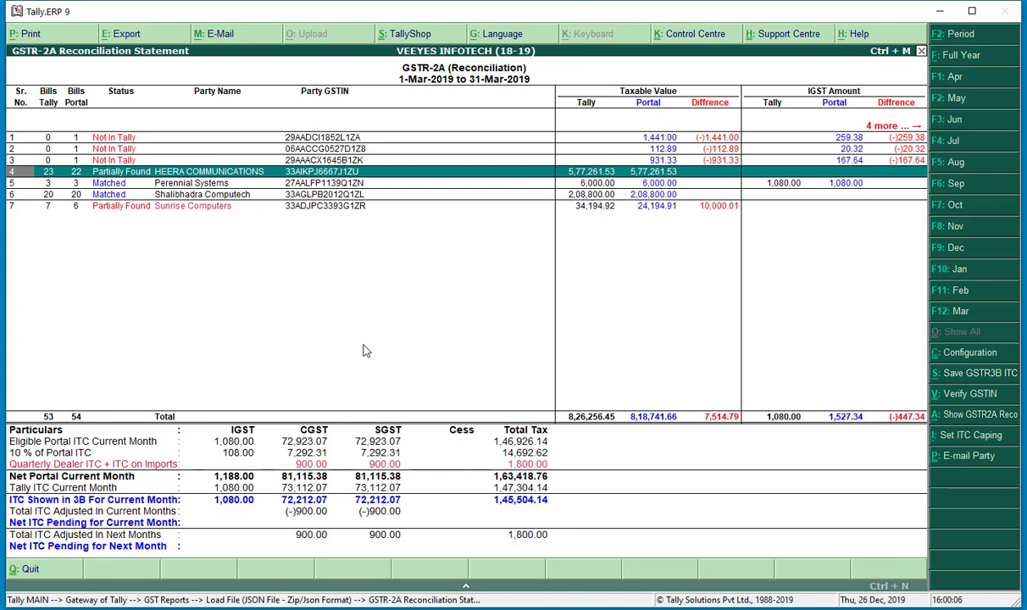
key(Up)
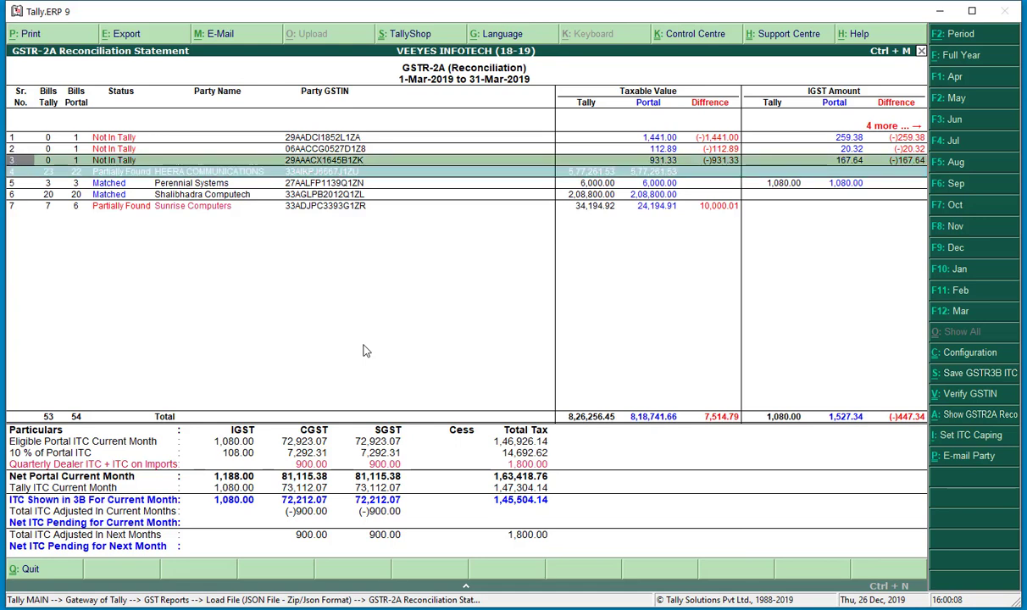
key(Down)
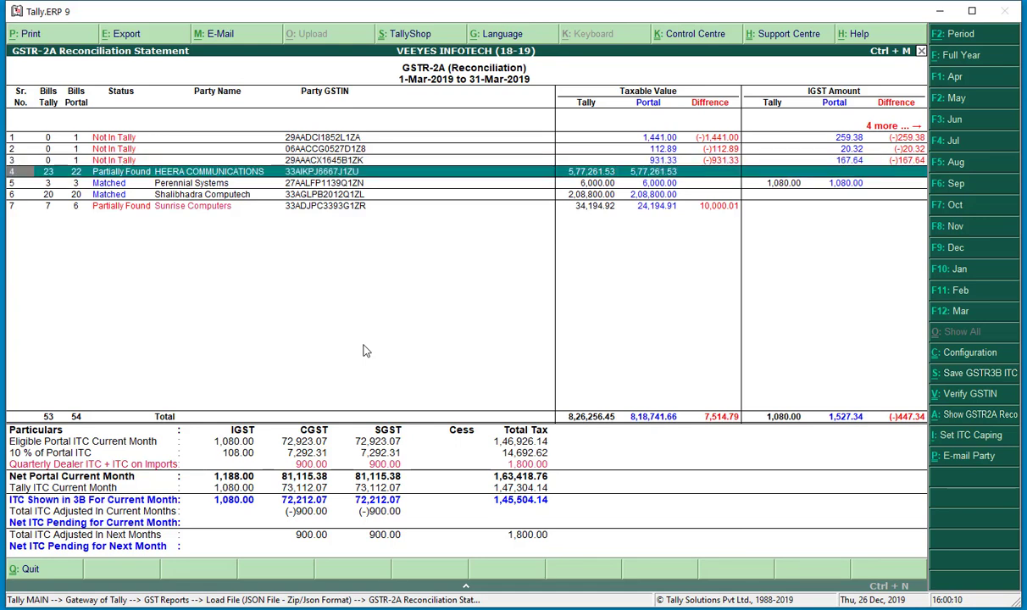